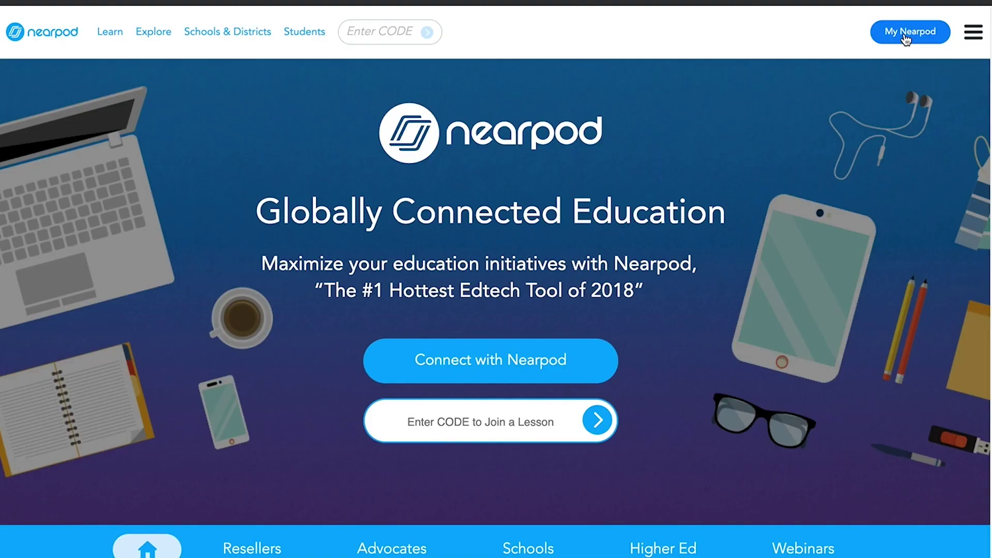
- Open My Nearpod to view the library of saved lessons and folders
click(904, 34)
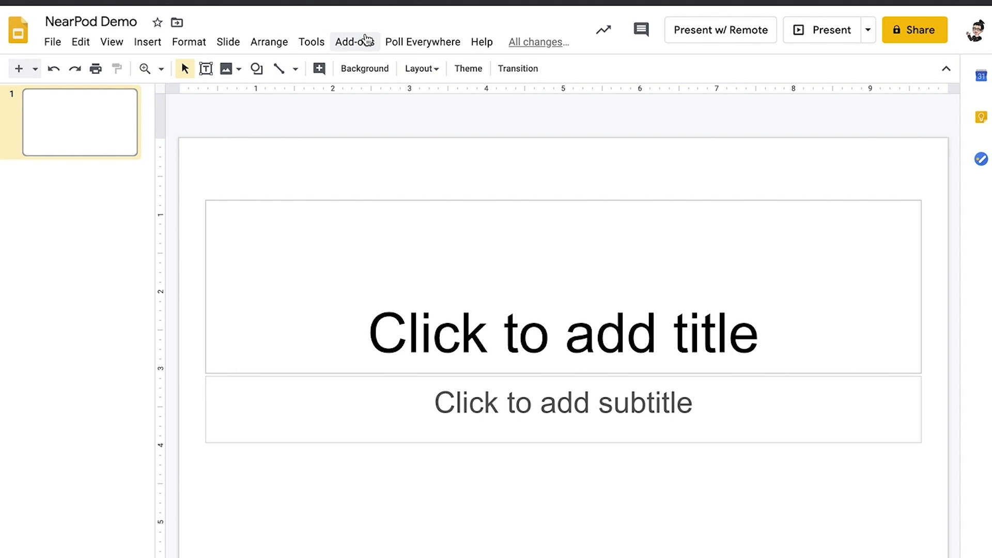
- Reveal the Nearpod submenu under the Add-ons menu
click(366, 41)
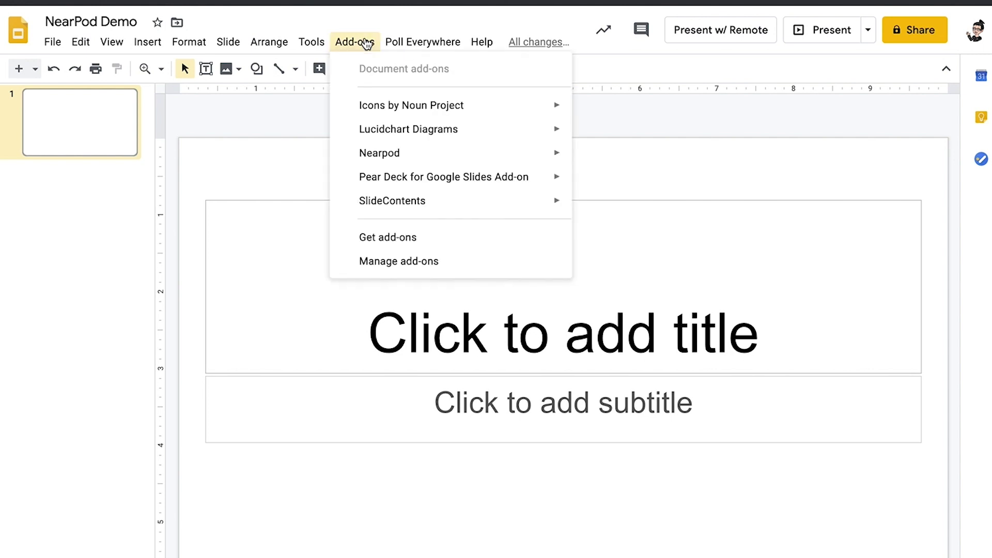
mouse_move(381, 150)
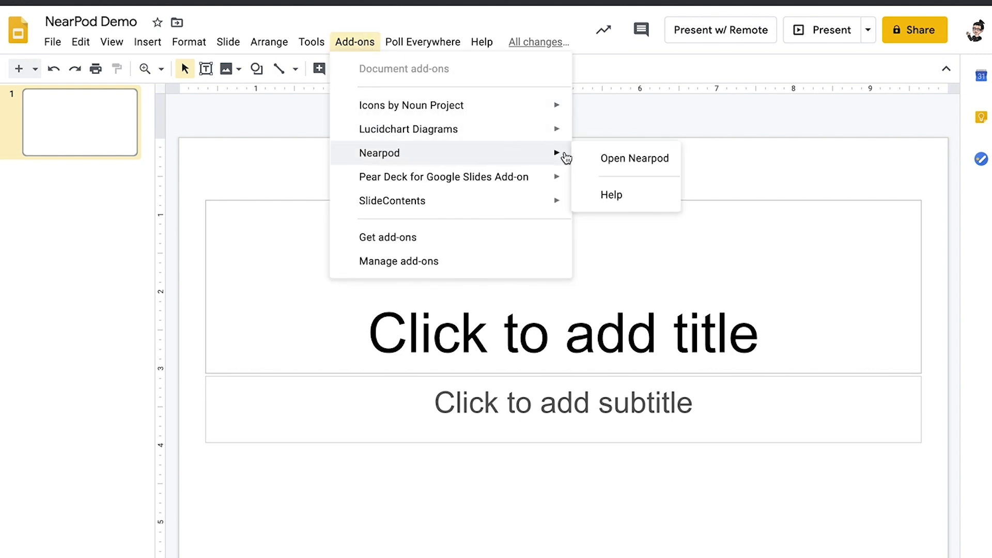
- Launch the Nearpod sidebar and start a new Collaborate! activity slide
click(614, 160)
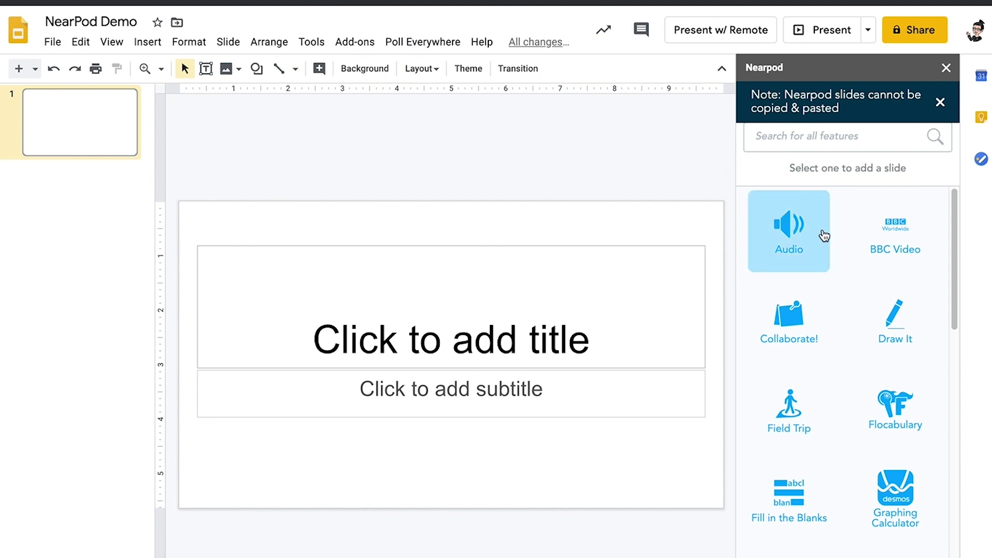
scroll(833, 266, down, 1)
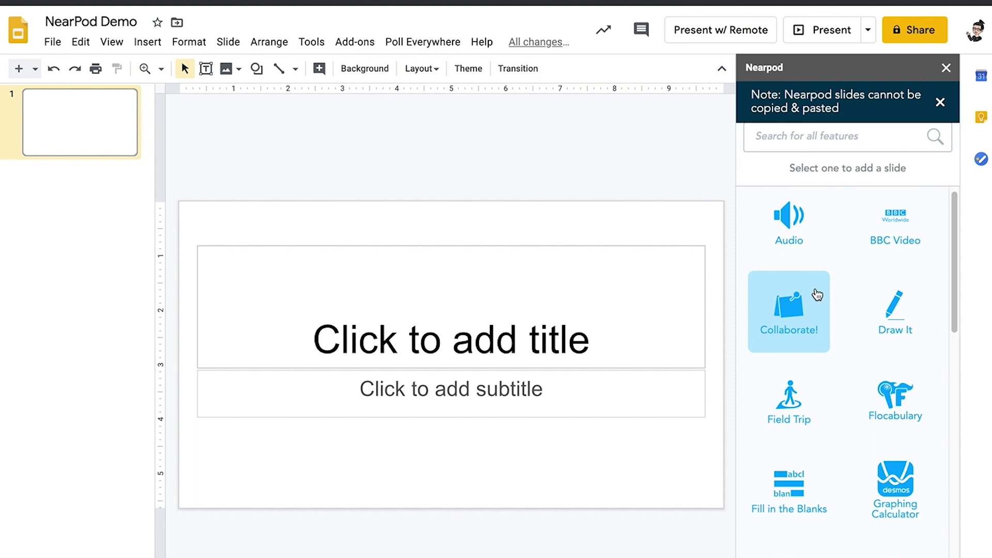
click(798, 316)
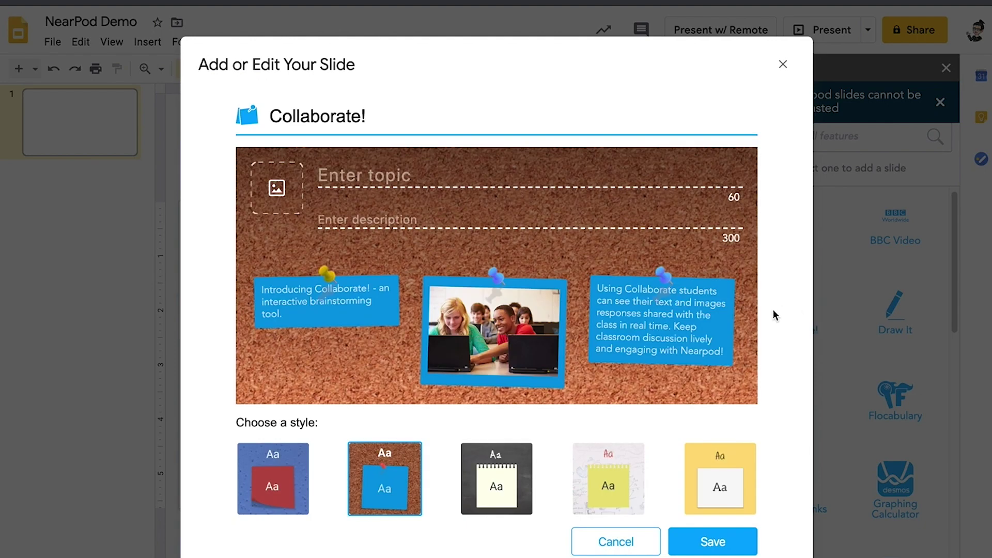
- Title the Collaborate! slide 'Brainstorm' with description 'Colours you love', then begin adding an image
click(356, 178)
text(Brainstorm)
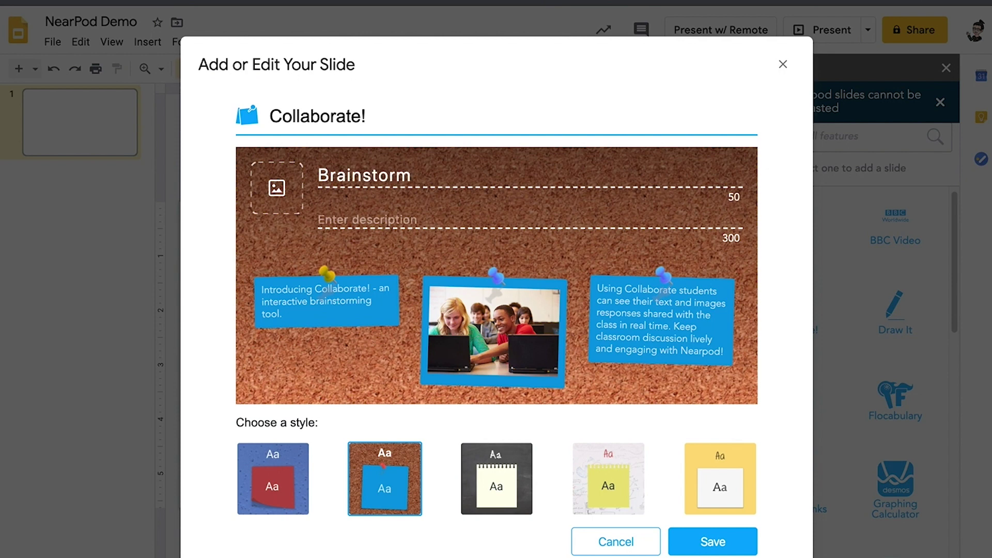
click(343, 222)
text(Col)
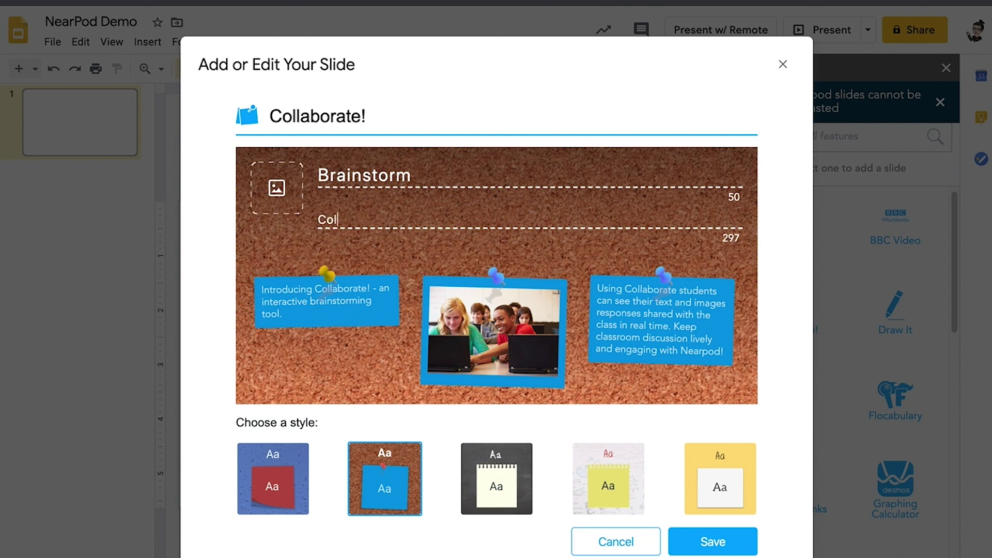
text(ours you love)
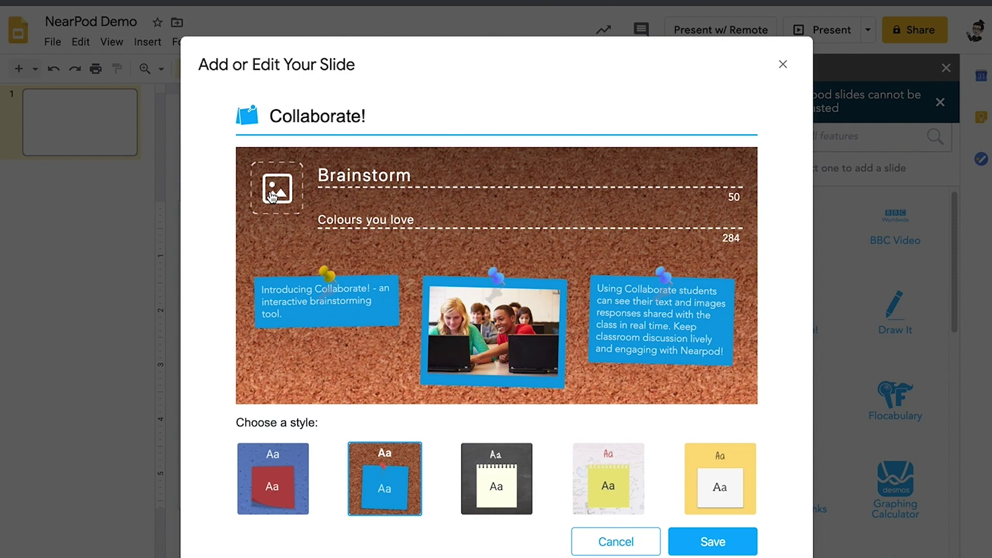
click(273, 196)
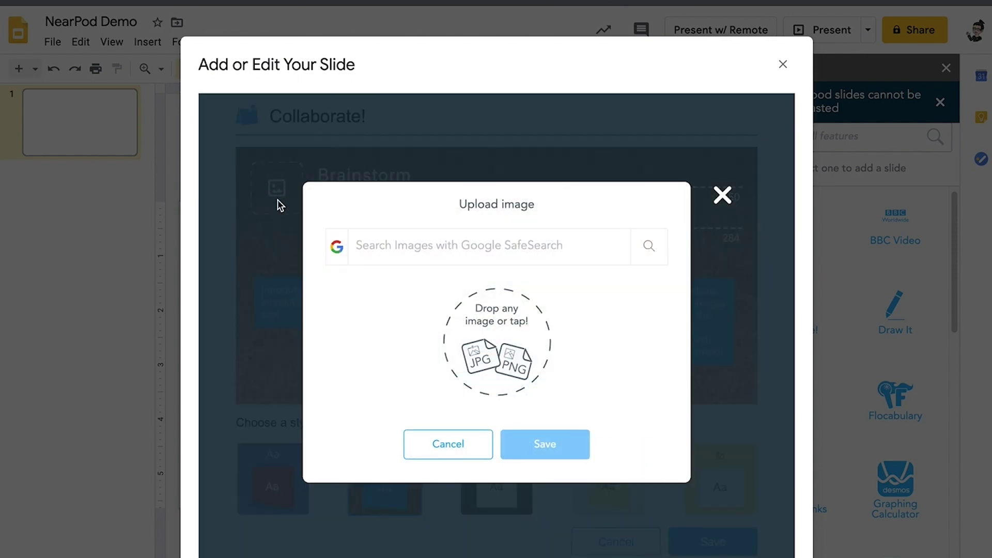
- Search images for 'color' and attach the colour-burst image to the Brainstorm slide
click(411, 248)
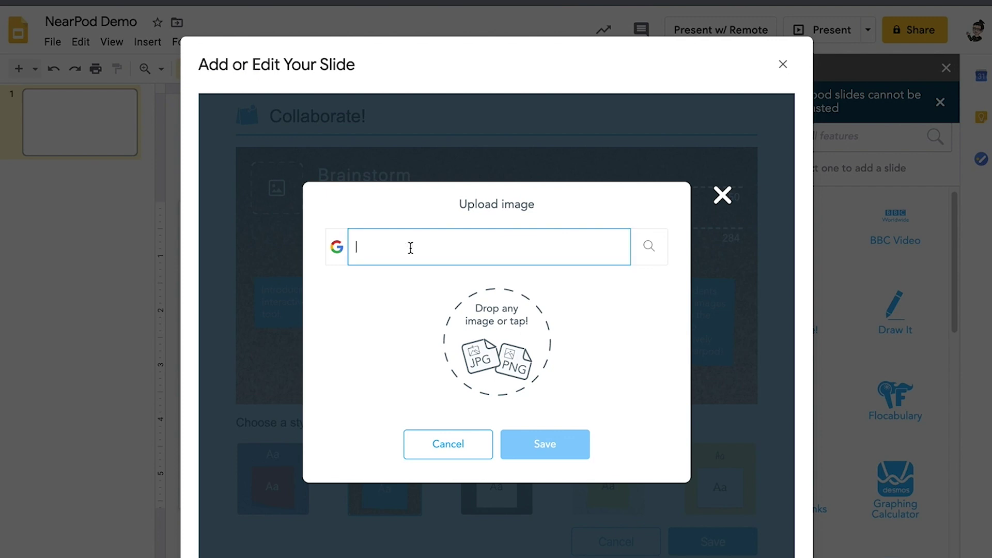
text(color)
key(Return)
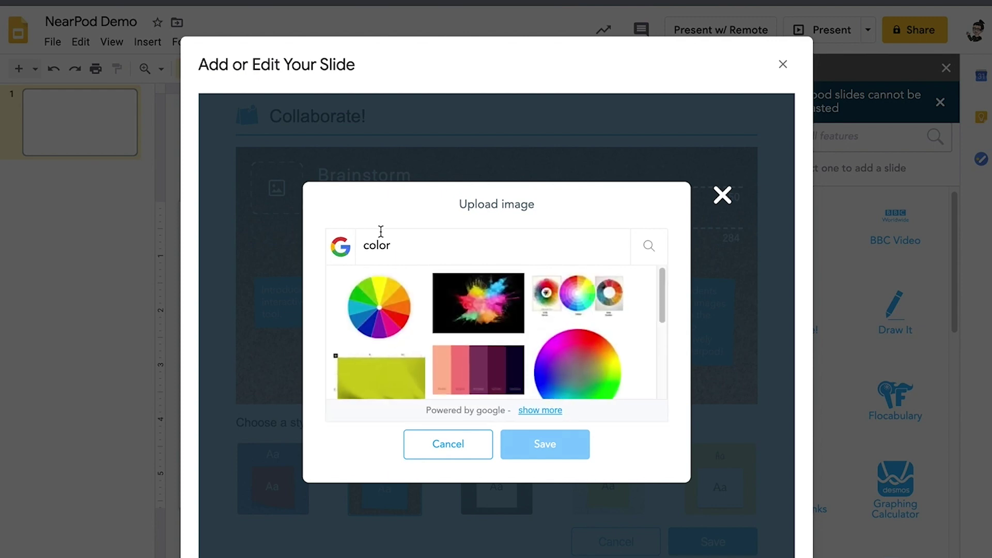
click(484, 313)
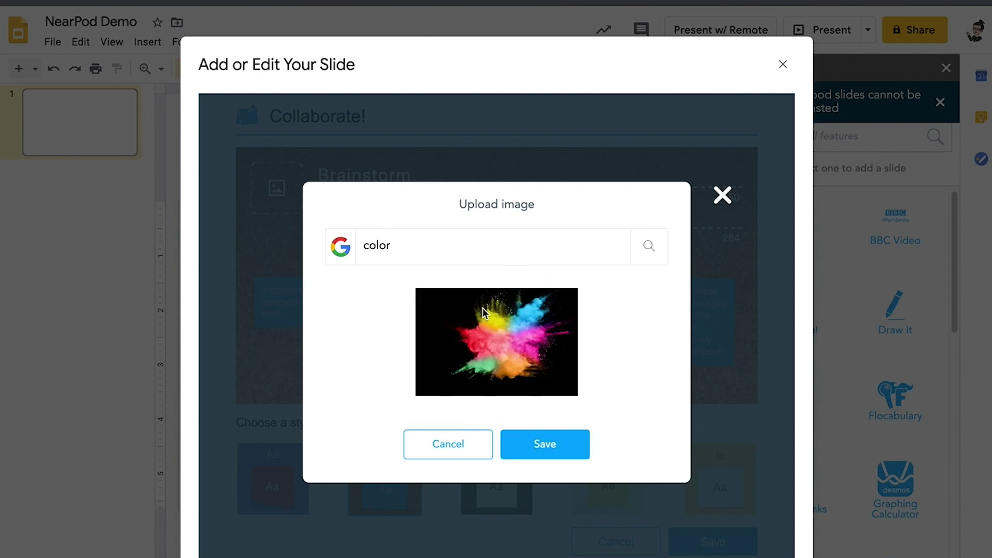
click(552, 447)
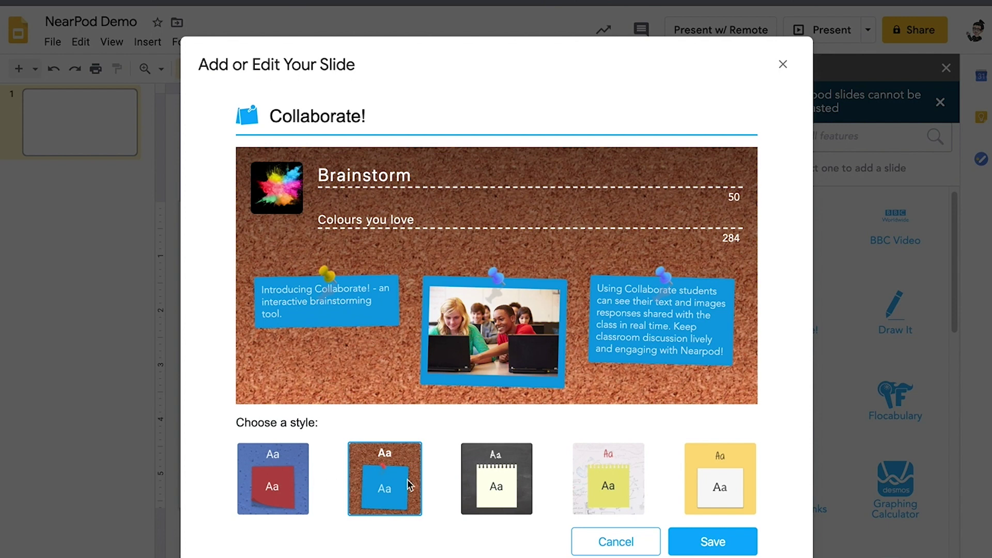
- Apply the chalkboard style, save the Collaborate! slide, and delete blank slide 1
click(515, 496)
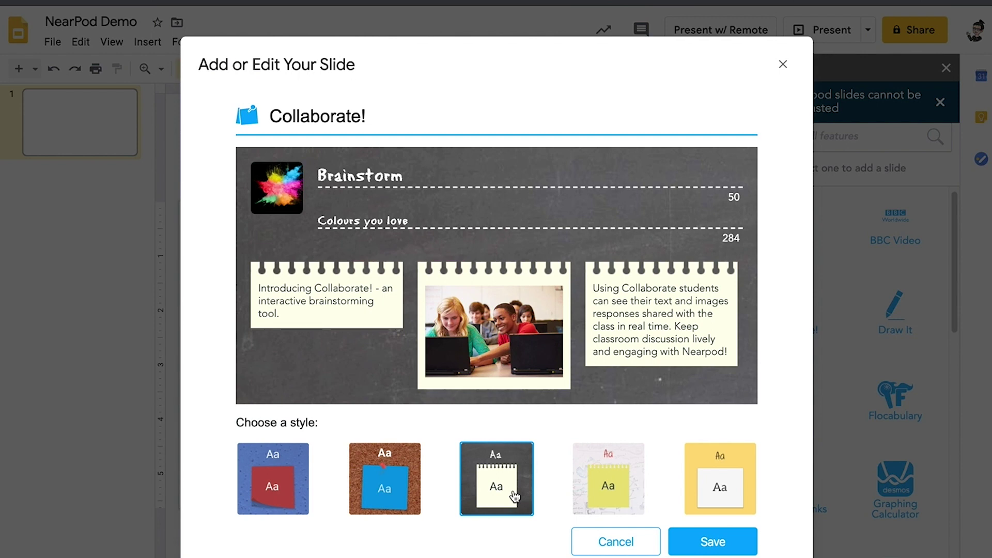
click(713, 544)
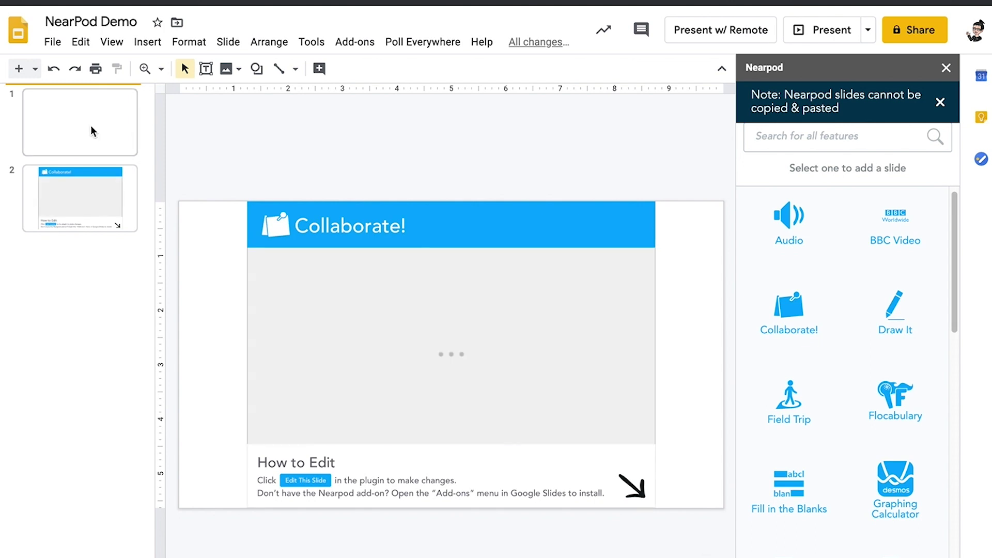
click(95, 129)
key(Delete)
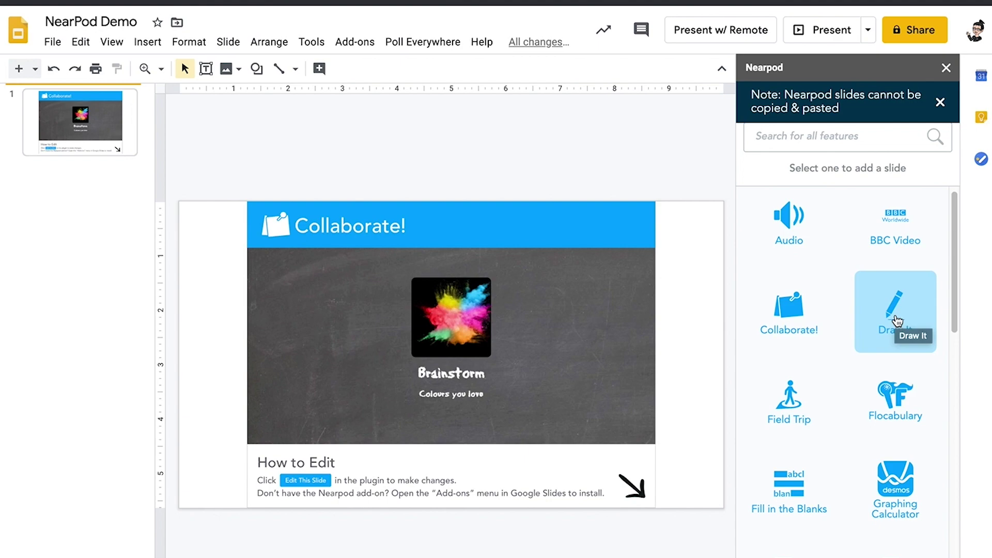
- Start a new Draw It activity slide from the Nearpod sidebar
click(897, 321)
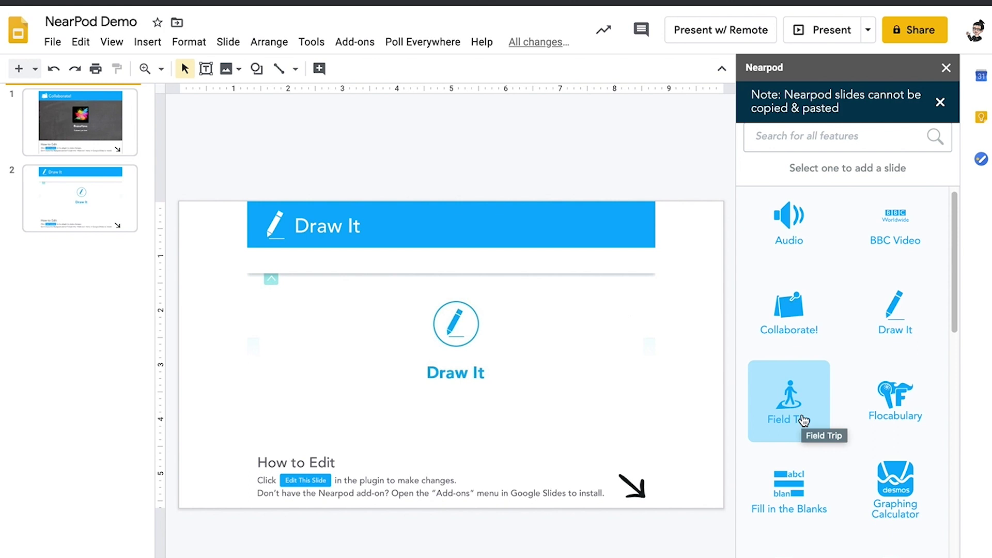
scroll(803, 421, down, 2)
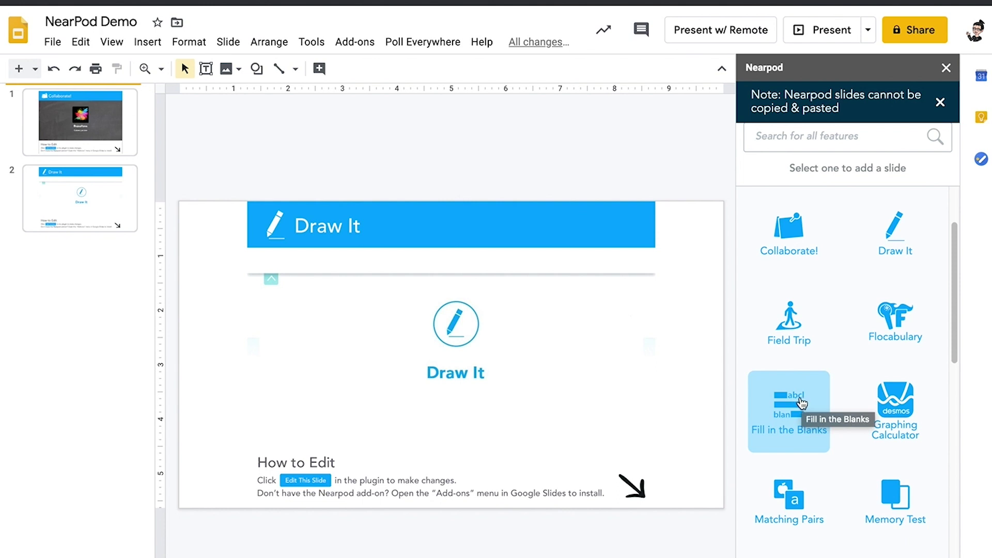
scroll(801, 406, down, 2)
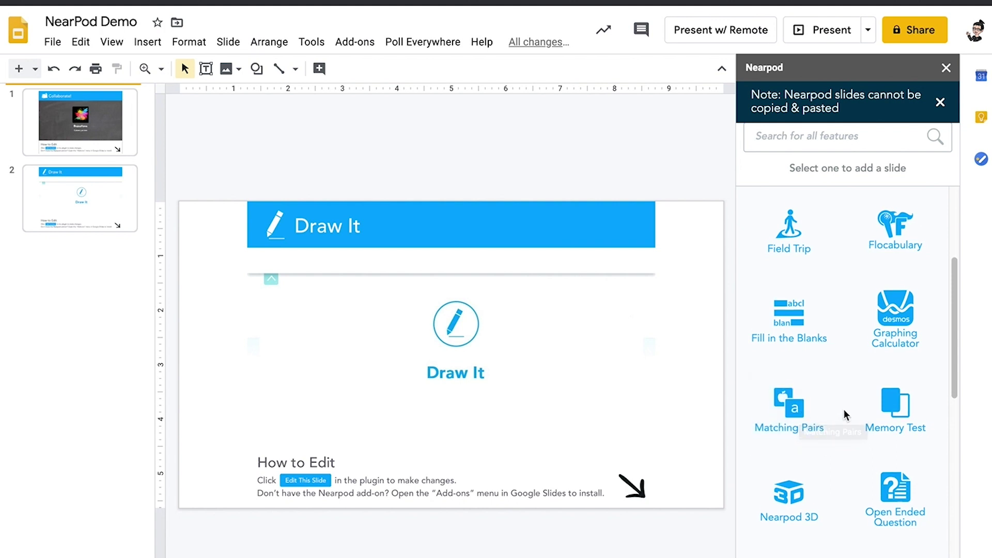
scroll(844, 414, down, 1)
scroll(843, 409, down, 1)
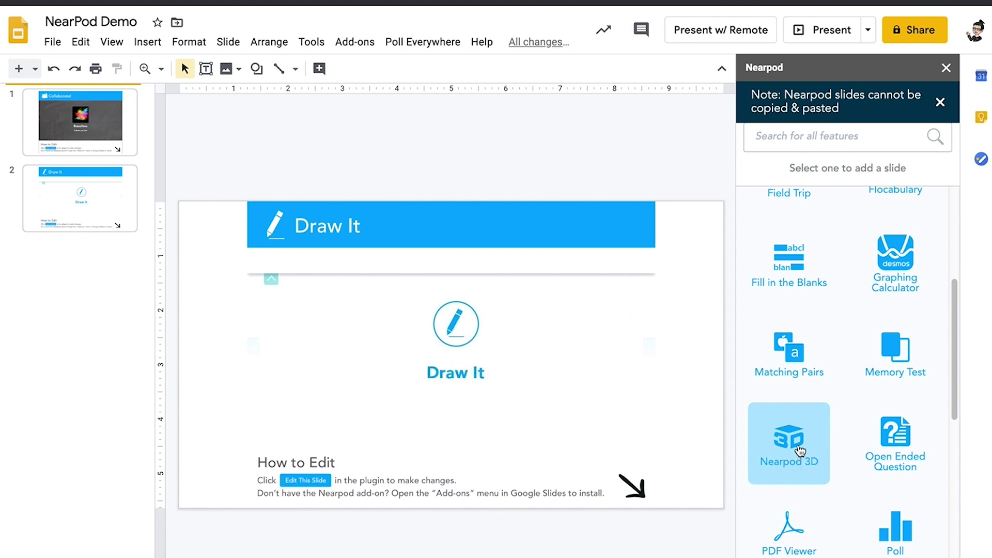
- Add a Nearpod 3D slide using the Animal Cell model from Staff Picks
click(800, 450)
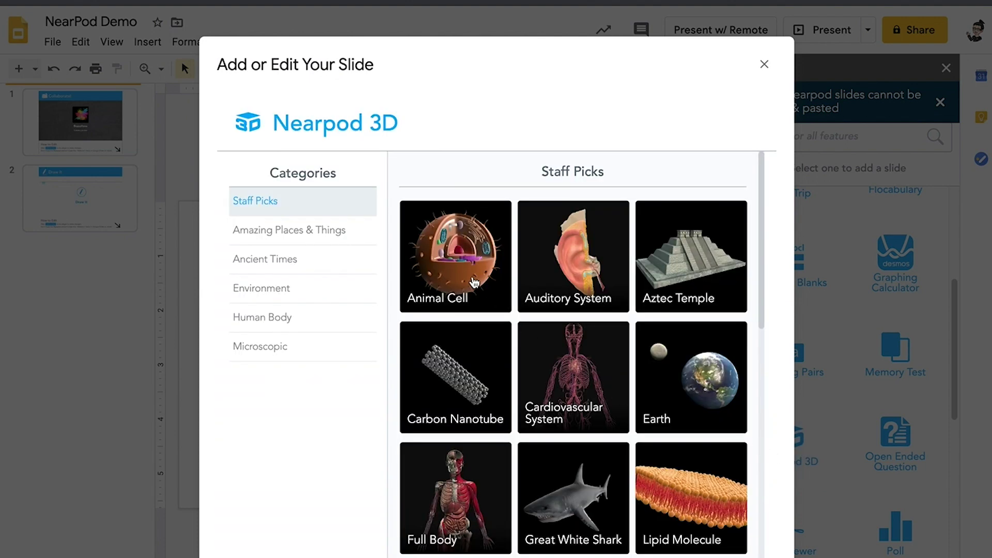
click(475, 281)
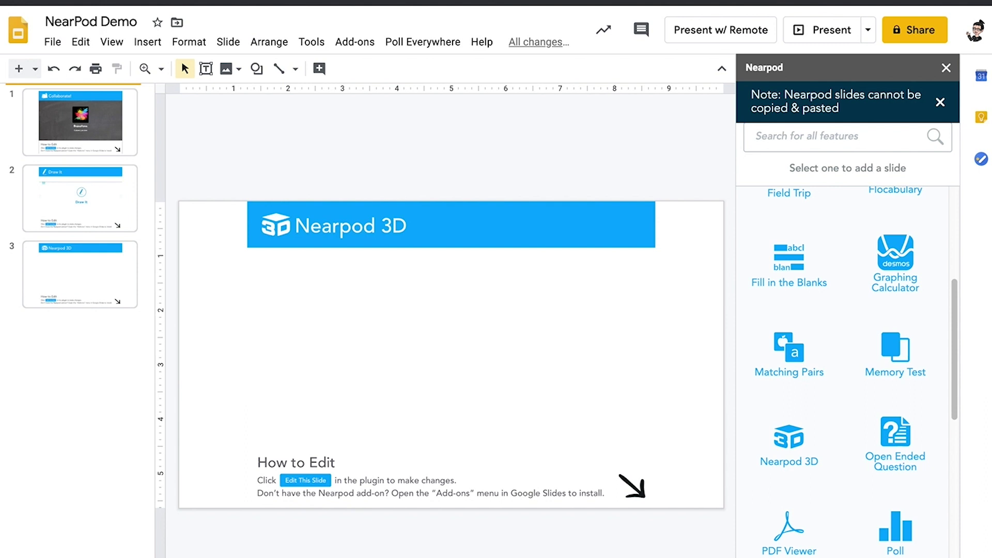
- Finish the Animal Cell 3D slide and save the deck to the Nearpod library
scroll(880, 459, down, 3)
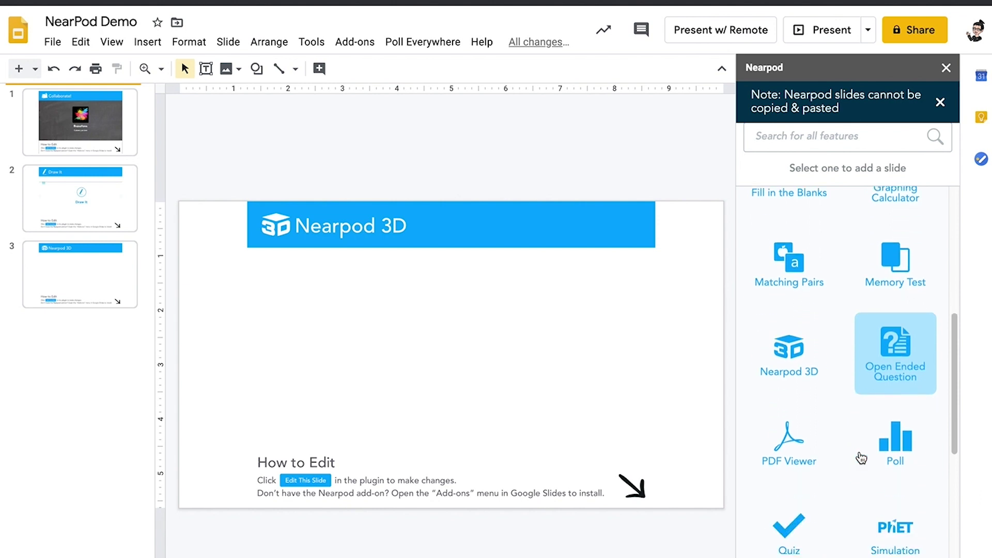
click(886, 456)
scroll(888, 460, down, 1)
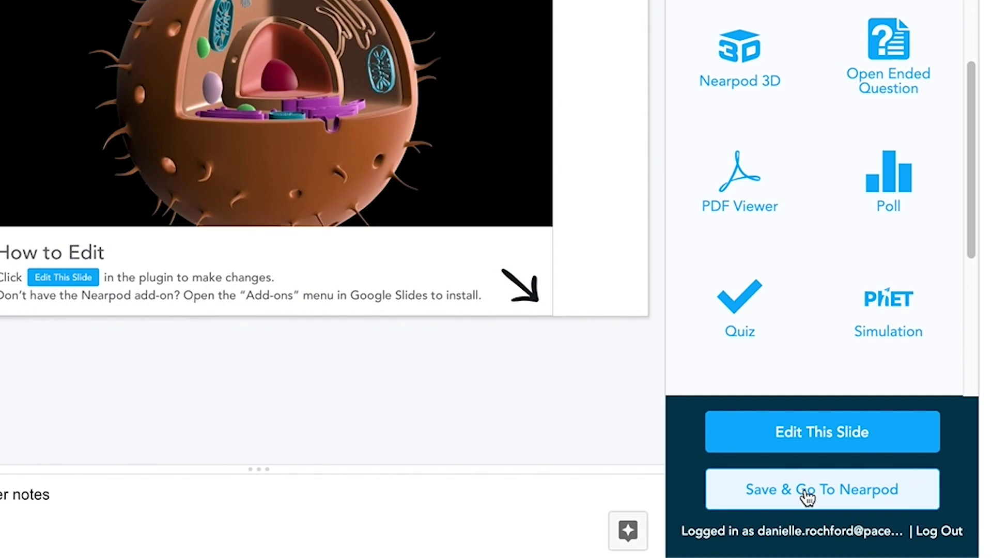
click(807, 497)
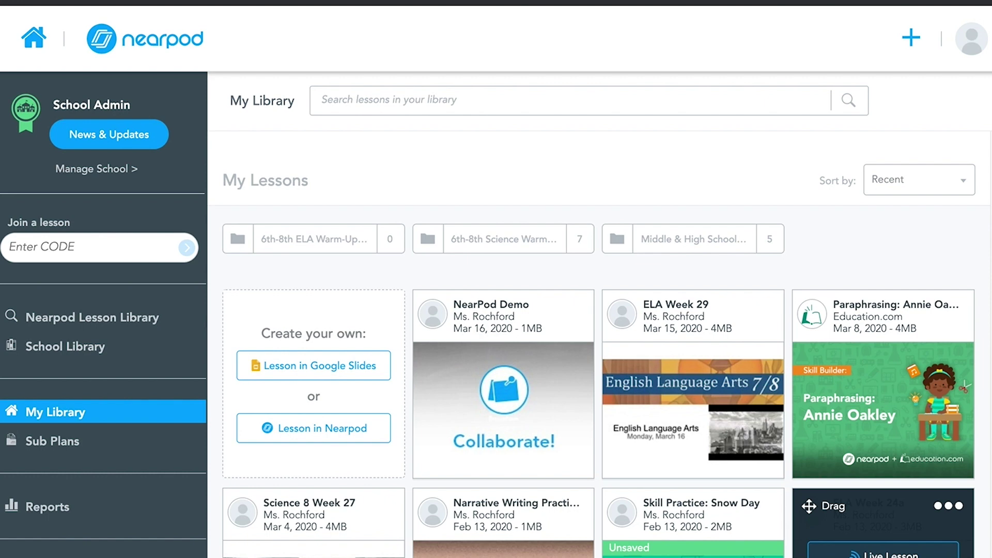
- Launch the NearPod Demo lesson from My Library as a live lesson
mouse_move(540, 440)
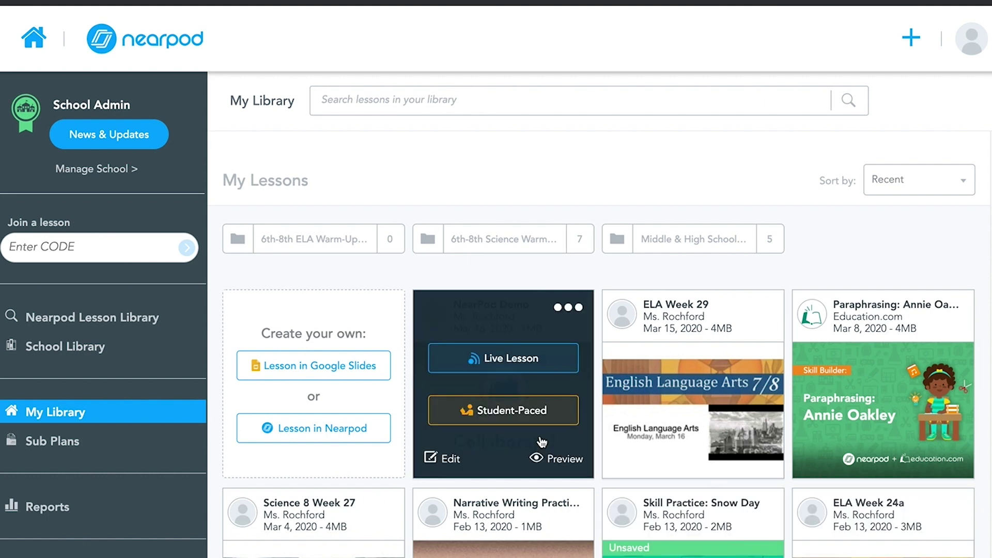
click(528, 365)
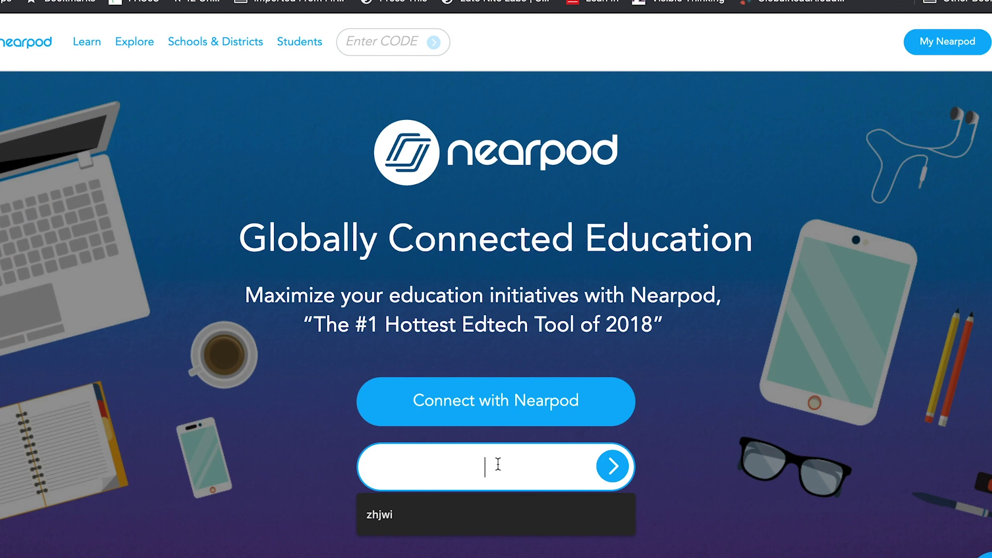
- Join the live lesson with the suggested code as the student named 'It's Me'
click(407, 522)
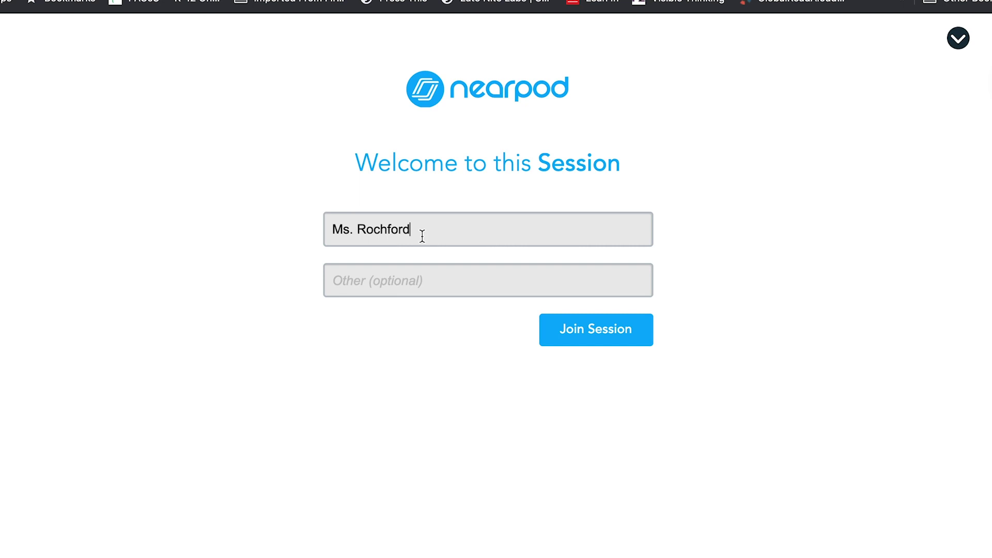
drag(421, 234, 318, 225)
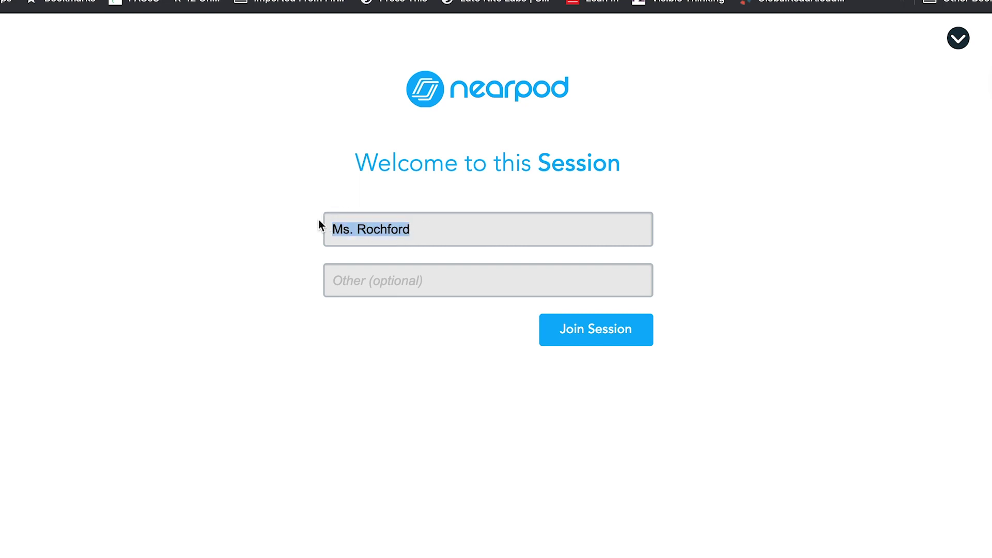
text(It's Me)
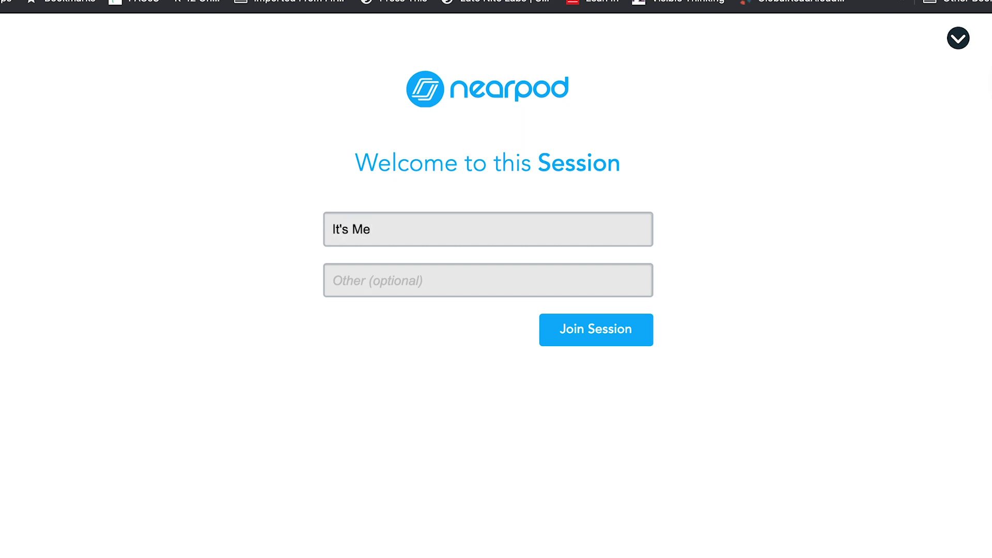
click(588, 333)
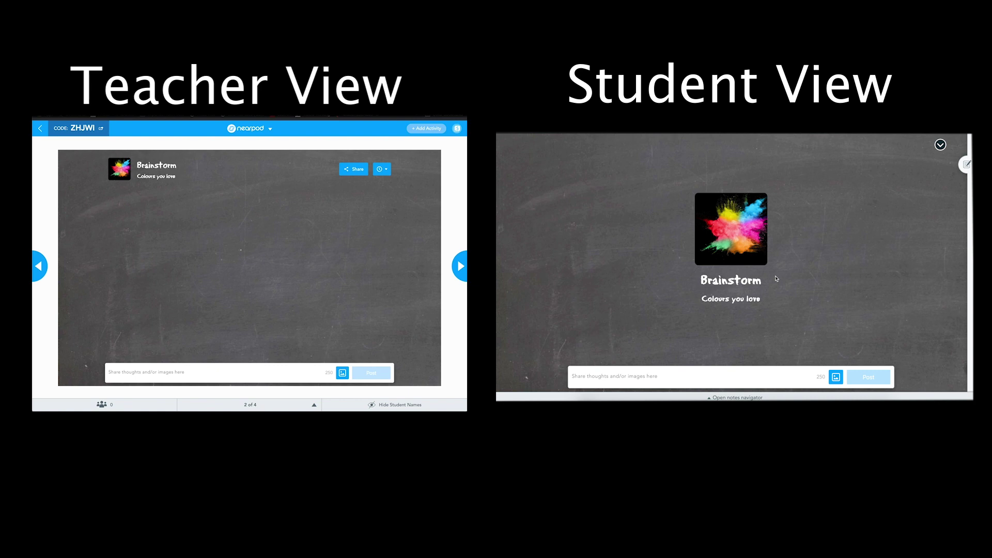
- Type the Brainstorm reply 'I like blue!' and start attaching an image to it
text(I like blue!)
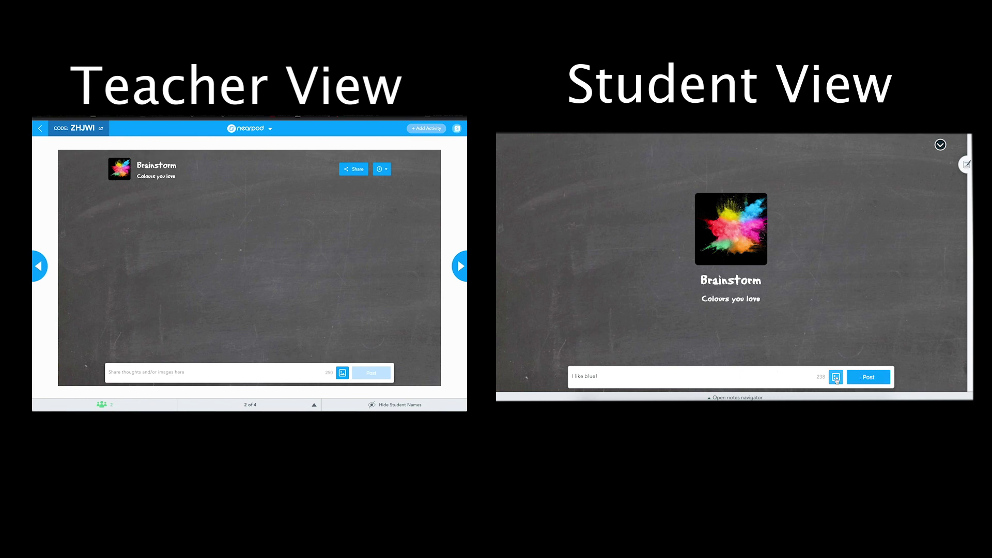
click(837, 379)
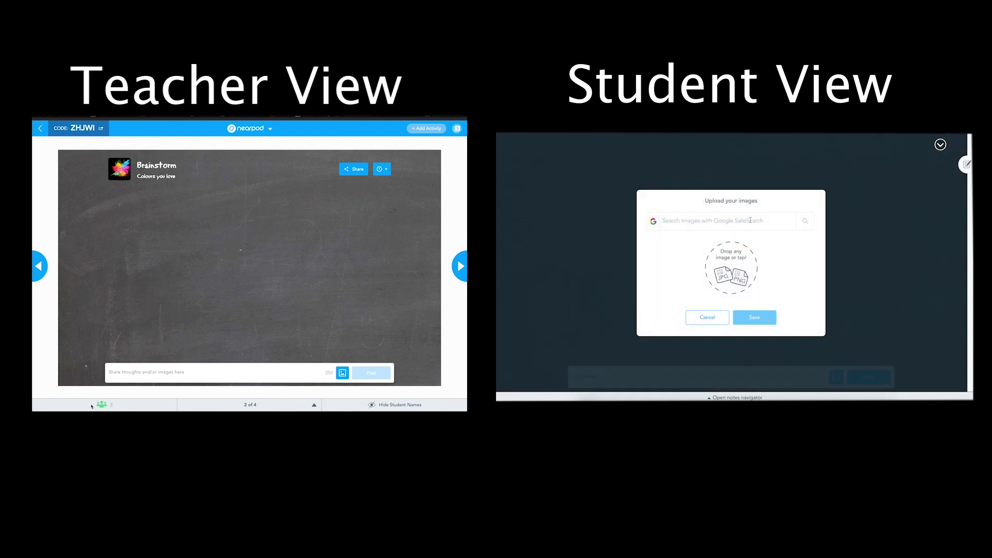
- Search images for 'blu' and attach the blue wave image to the student's reply
click(750, 220)
text(blue)
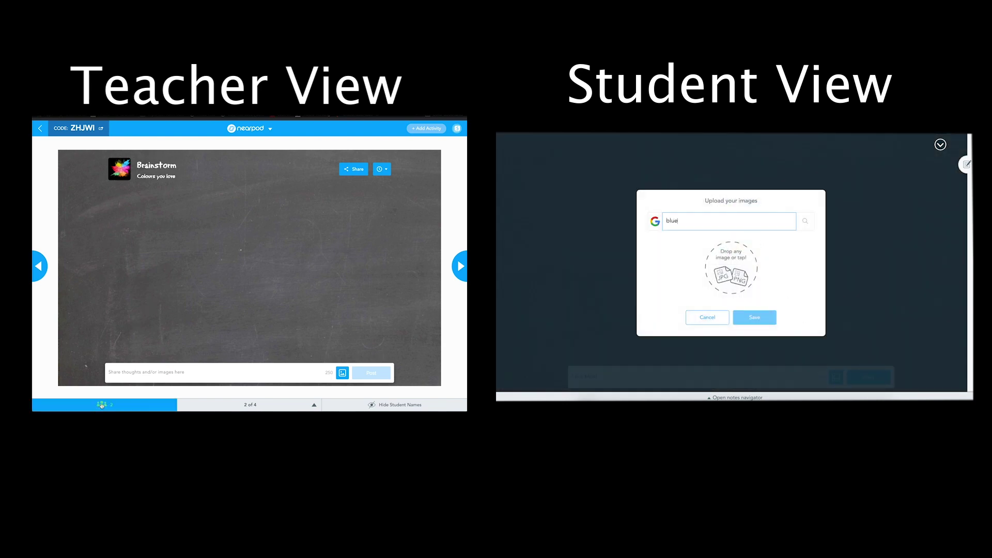
click(804, 221)
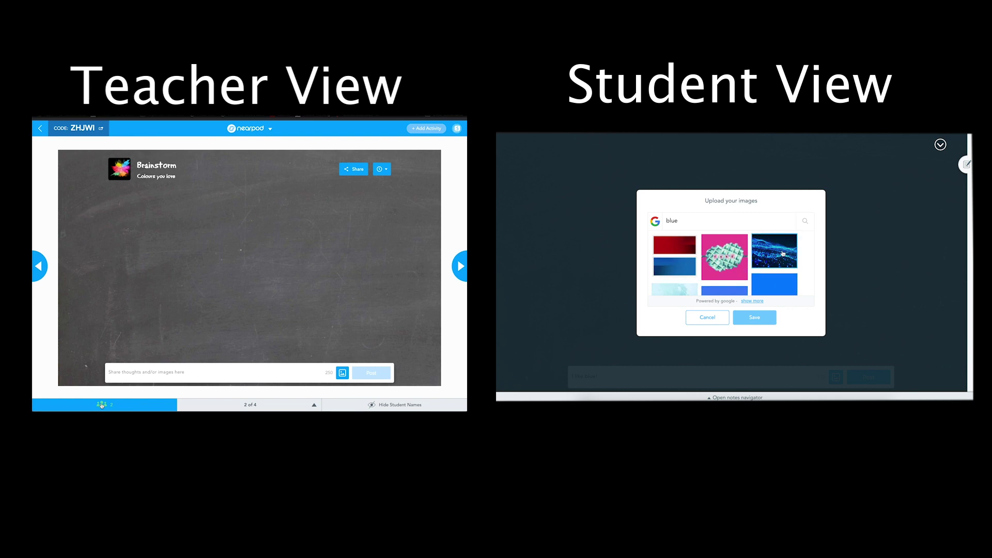
click(783, 253)
click(763, 318)
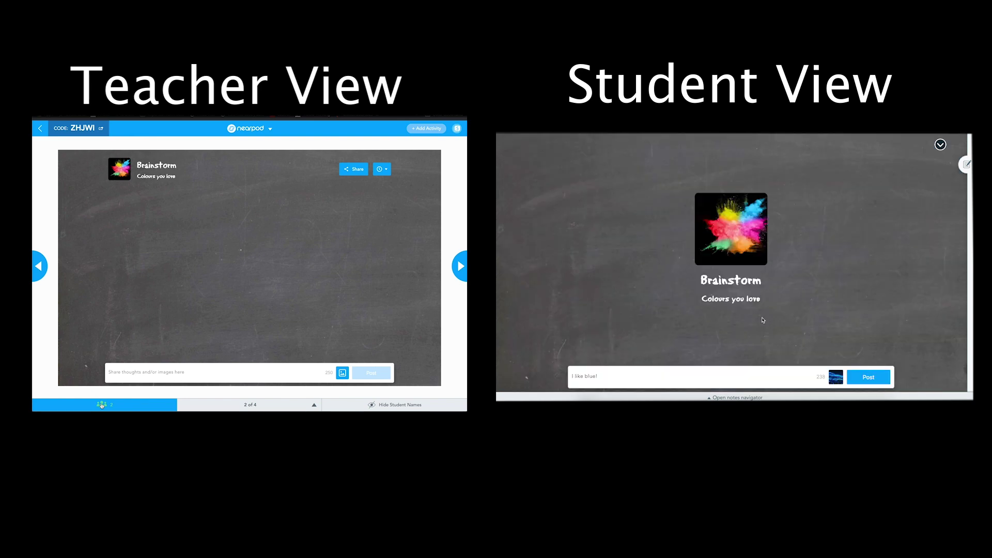
- Post the reply, like the second student's note, and advance to the Draw a stick man slide
click(858, 378)
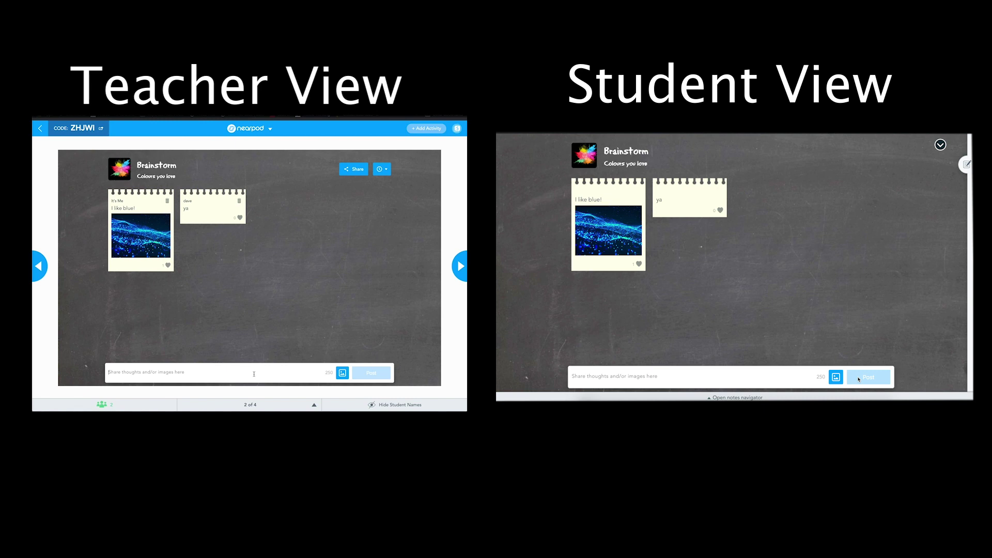
click(240, 218)
click(459, 266)
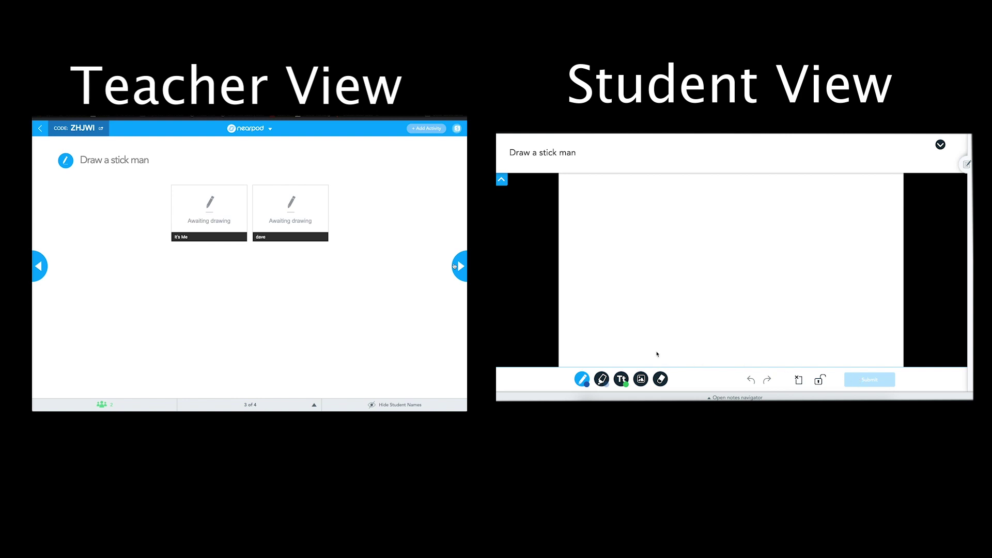
- Draw a blue stick man on the student canvas with a head, body, leg and arms
mouse_move(696, 219)
mouse_down()
mouse_move(682, 233)
mouse_move(705, 236)
mouse_move(706, 220)
mouse_move(694, 227)
mouse_up()
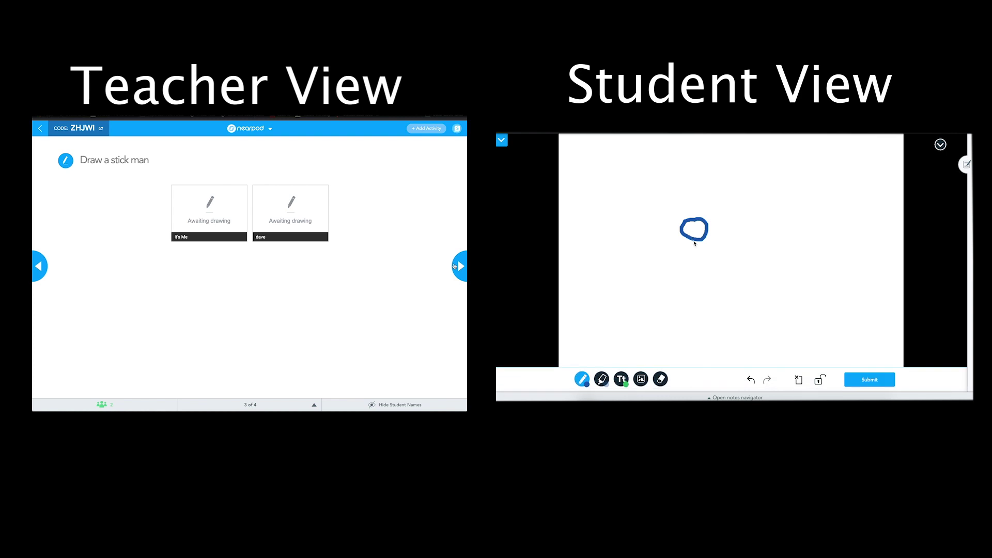
drag(694, 243, 694, 279)
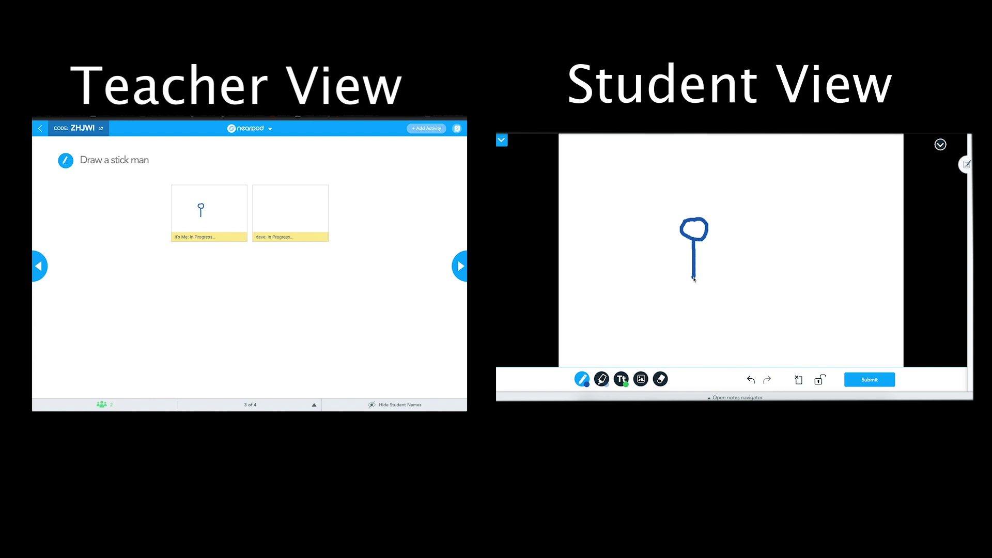
mouse_move(694, 279)
mouse_down()
mouse_move(669, 298)
mouse_move(712, 295)
mouse_up()
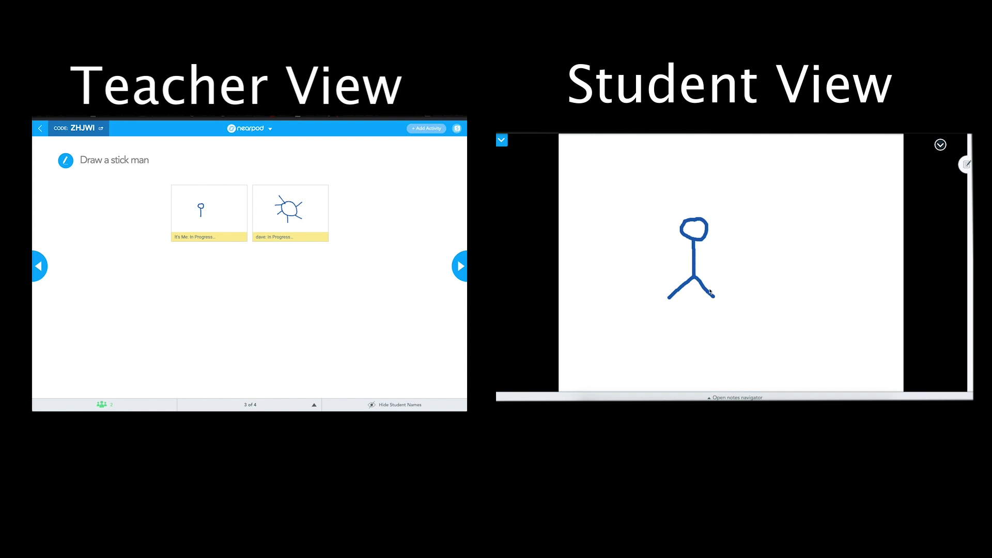
drag(682, 255, 715, 250)
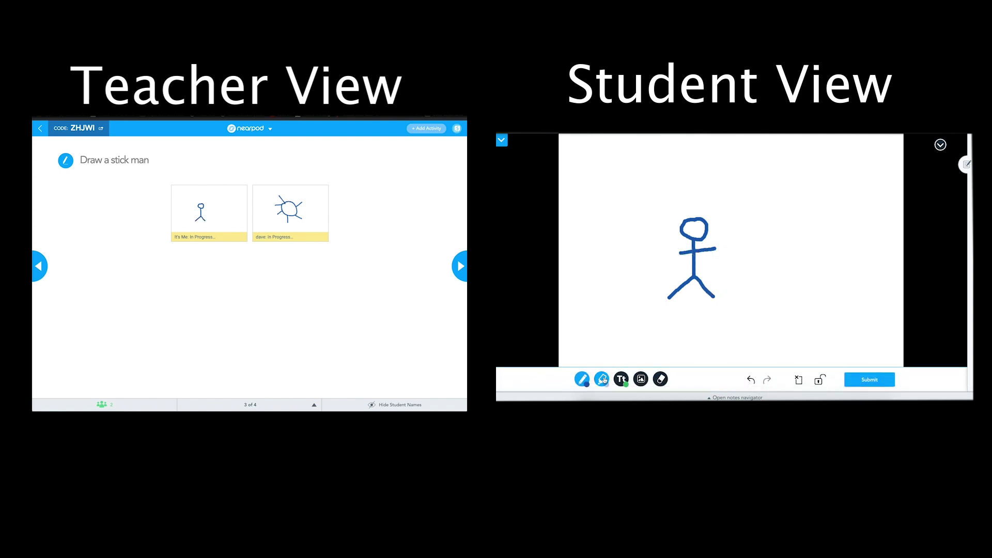
click(603, 380)
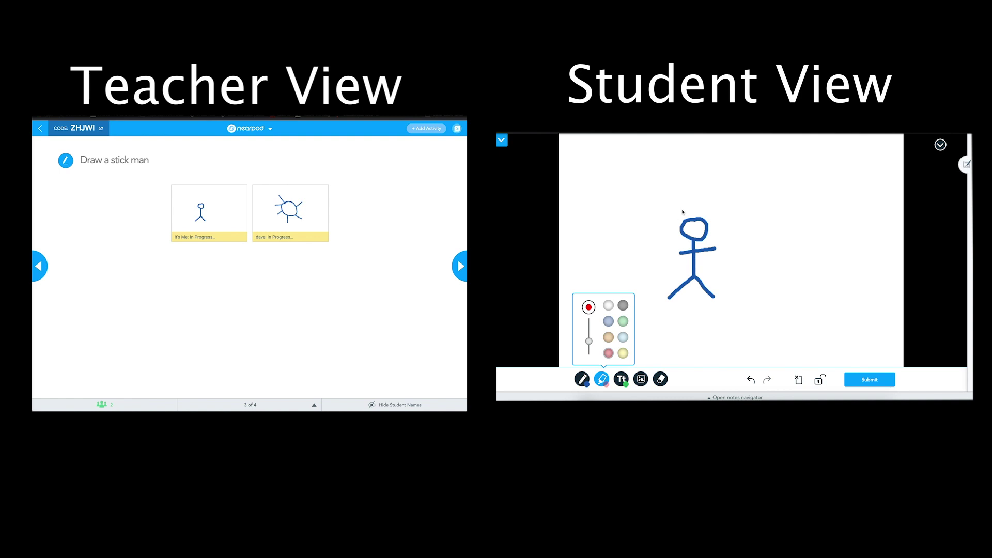
- Add a pink highlighter streak above the stick man, return to the pen, and submit the drawing
mouse_move(678, 214)
mouse_down()
mouse_move(713, 206)
mouse_move(709, 214)
mouse_move(746, 217)
mouse_up()
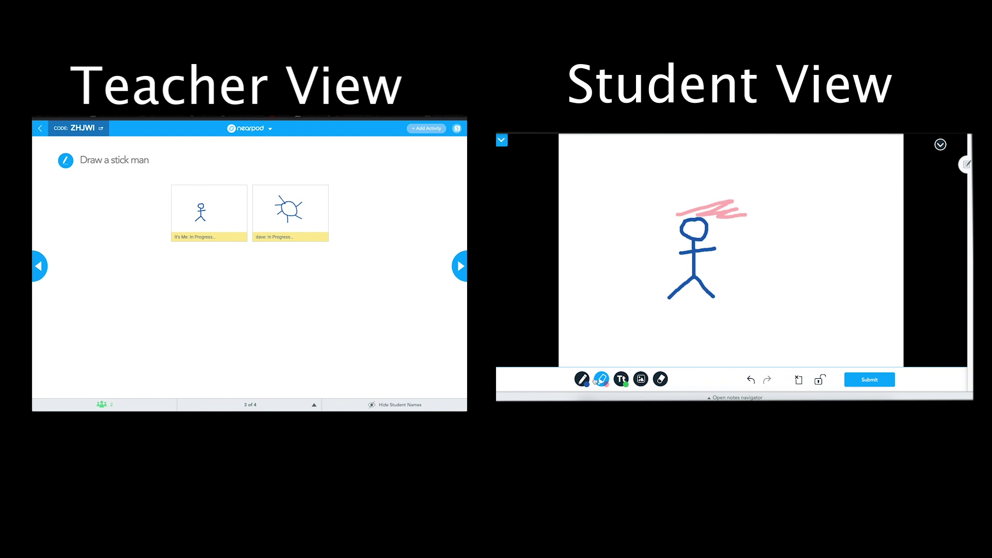
click(582, 380)
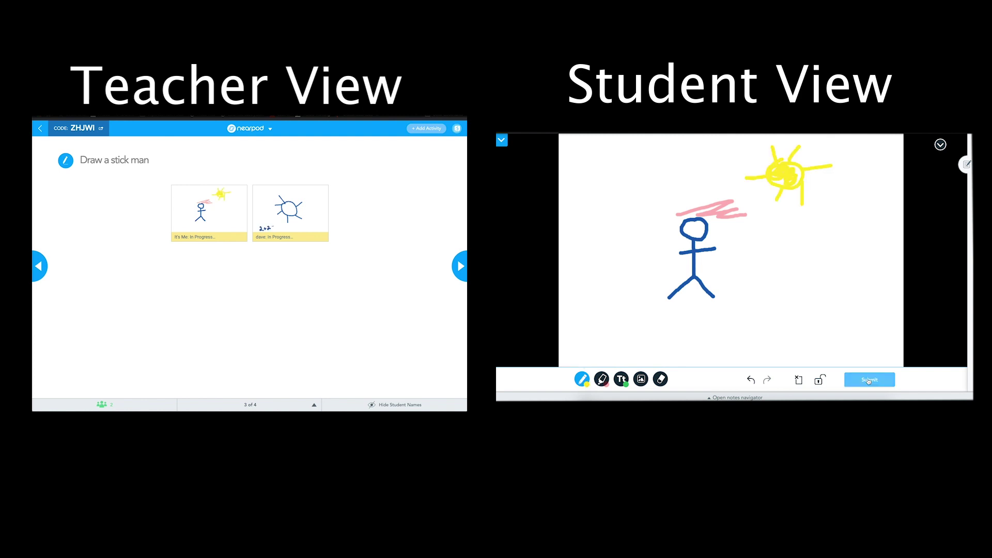
click(869, 380)
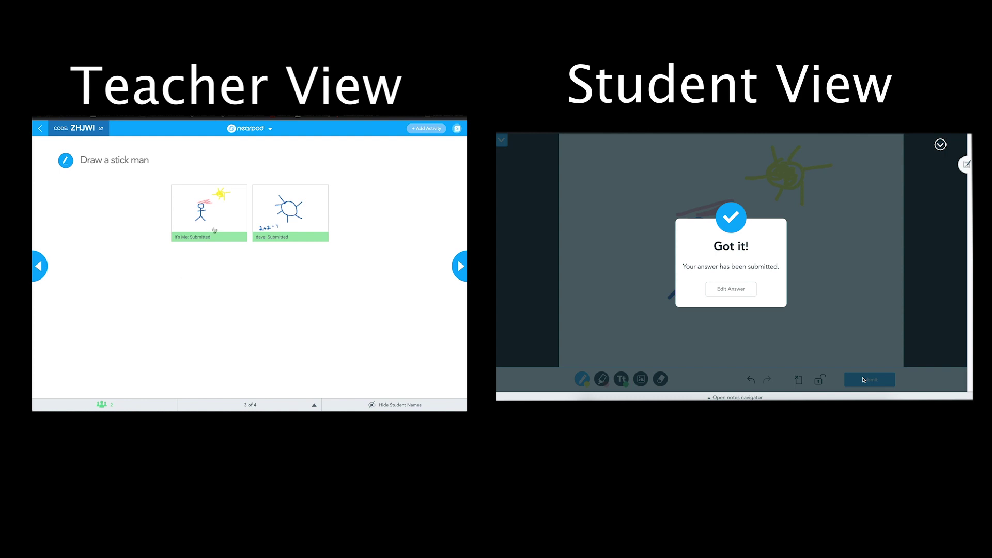
click(212, 229)
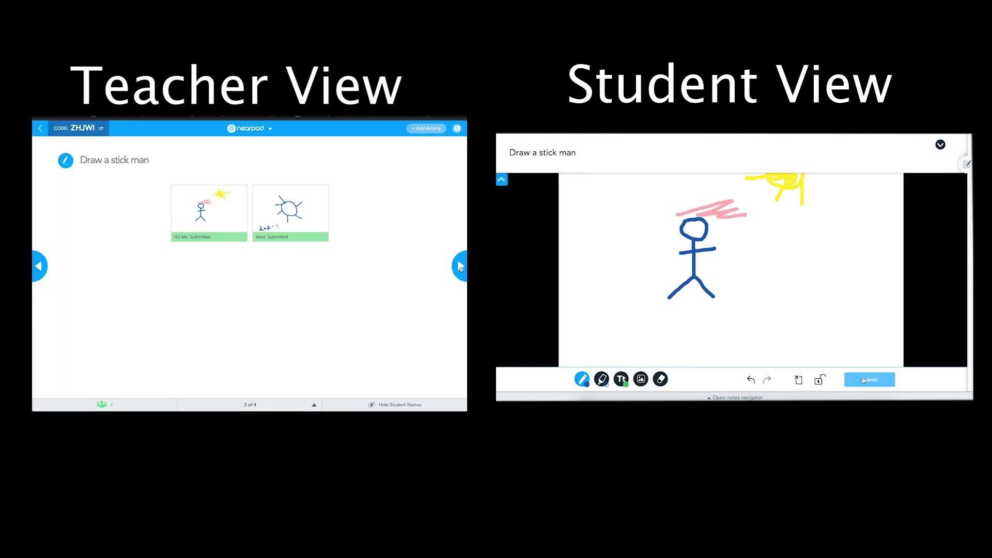
- Advance the lesson to slide 4 of 4, the 3D Animal Cell model
click(460, 266)
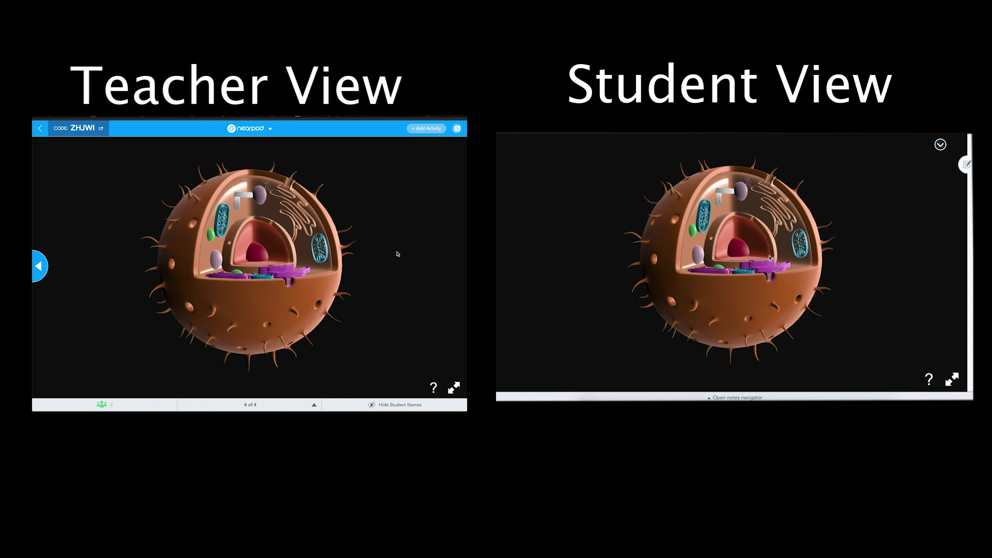
- Rotate and zoom the student's 3D cell to reveal its cutaway, then rotate the teacher's cell
mouse_move(770, 259)
mouse_down()
mouse_move(753, 257)
mouse_move(769, 264)
mouse_up()
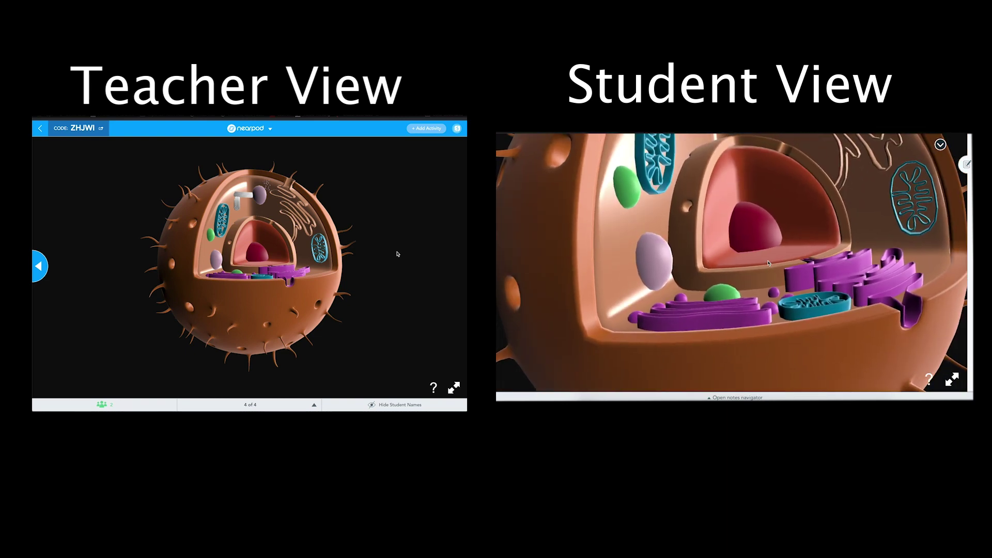
scroll(769, 263, down, 6)
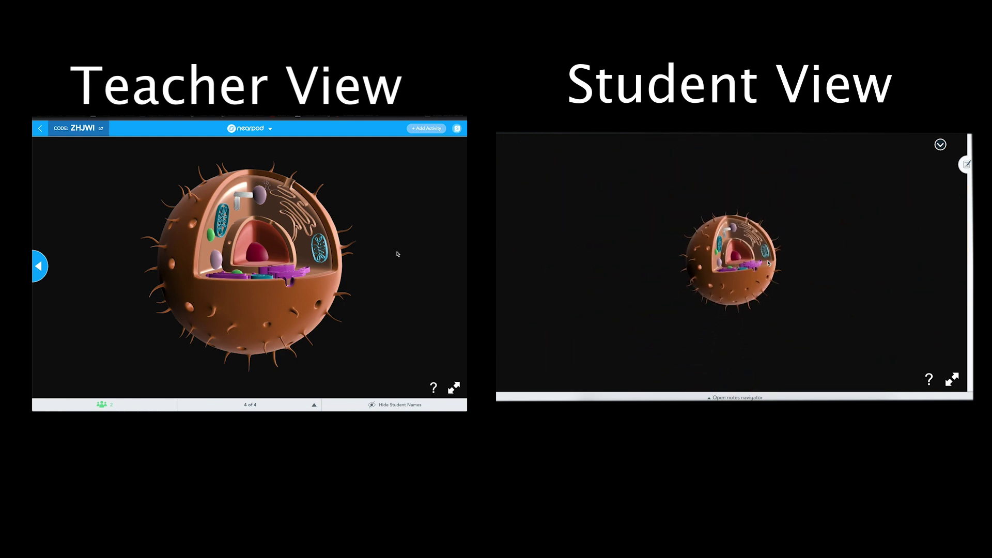
drag(769, 263, 604, 213)
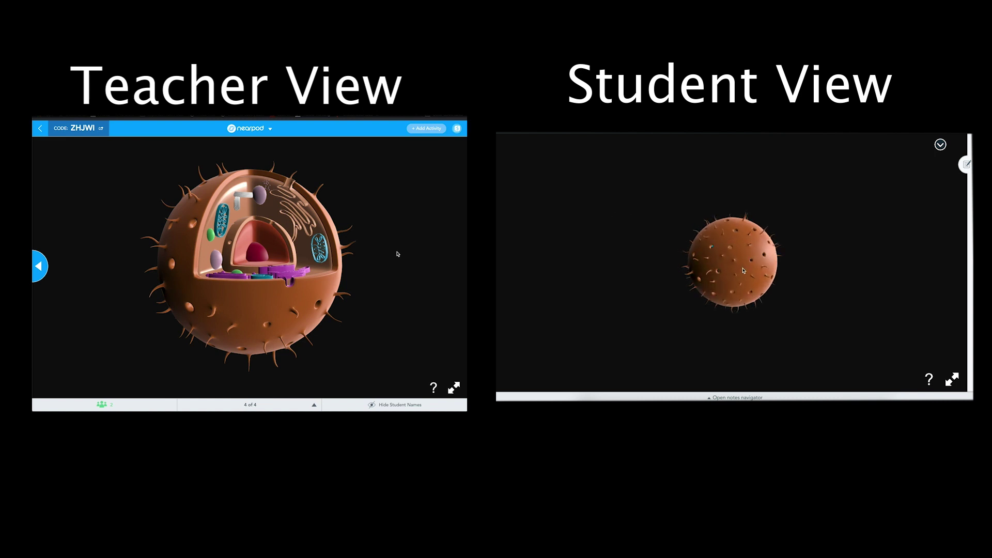
drag(742, 269, 731, 223)
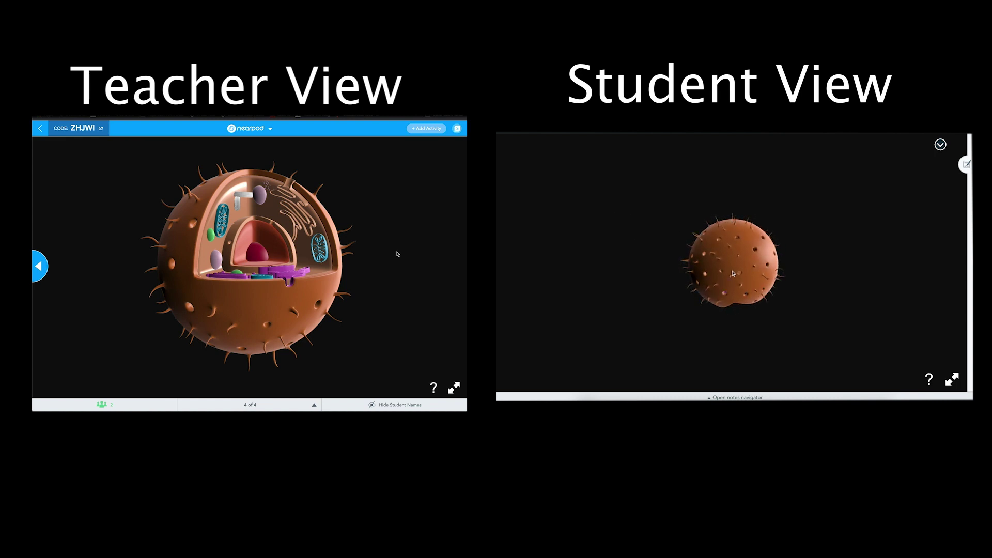
drag(730, 269, 696, 175)
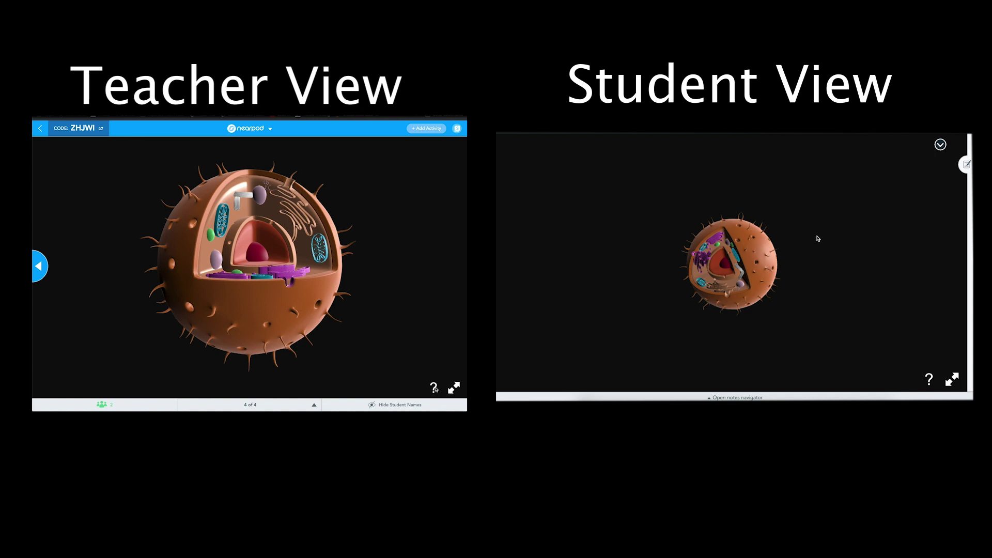
drag(303, 254, 204, 181)
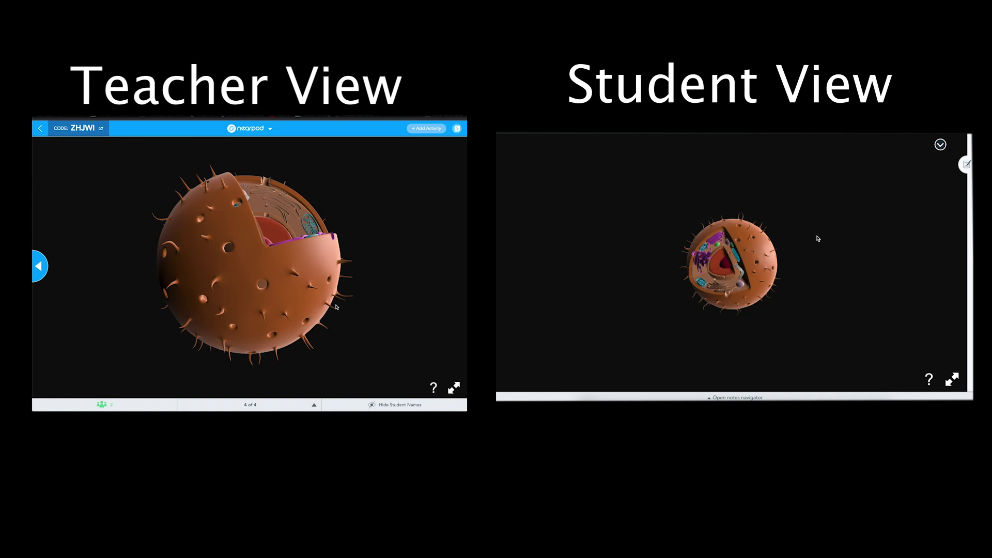